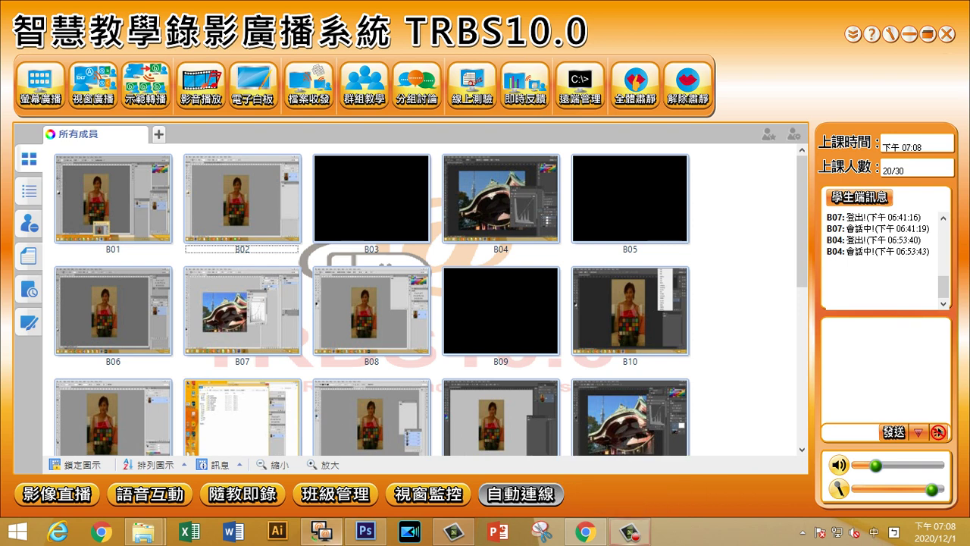
# Step: Start the TRBS10.0 screen broadcast so the class sees Photoshop with 003.jpg open
pyautogui.click(47, 91)
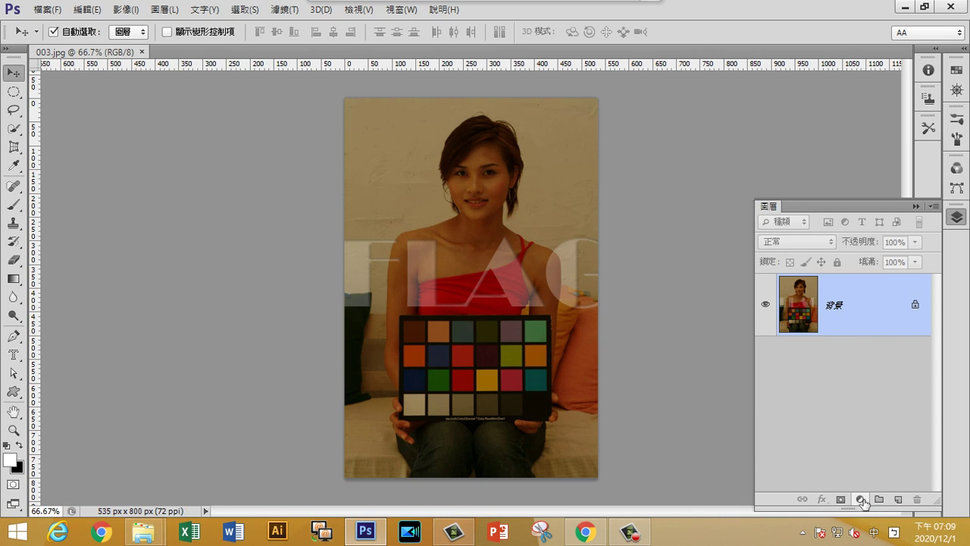
# Step: Add an Exposure adjustment layer to 003.jpg, keeping its default settings
pyautogui.click(862, 500)
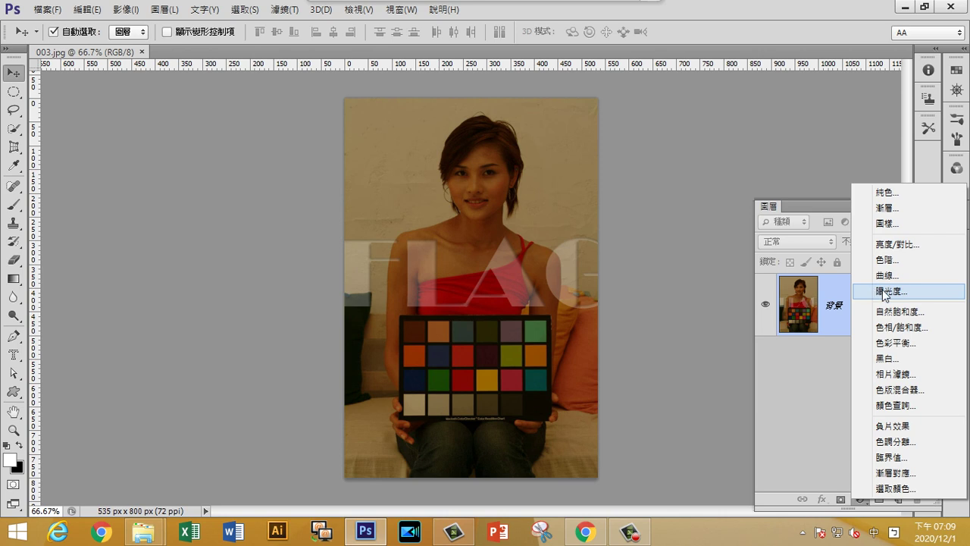
pyautogui.click(892, 293)
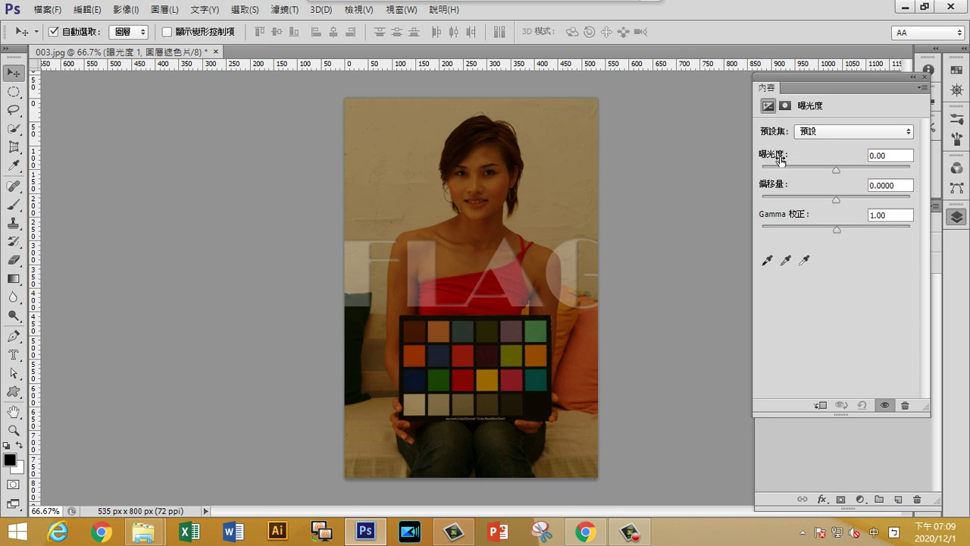
# Step: Set the Exposure layer to exposure +1.92, offset -0.0048 and gamma 1.00
pyautogui.click(837, 170)
pyautogui.moveTo(837, 170); pyautogui.dragTo(855, 166)
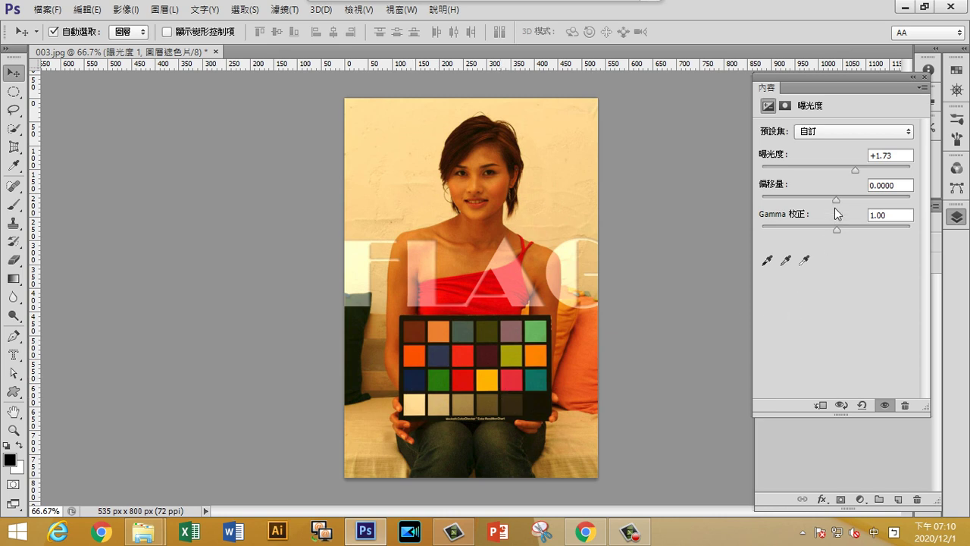
pyautogui.moveTo(836, 200); pyautogui.dragTo(834, 201)
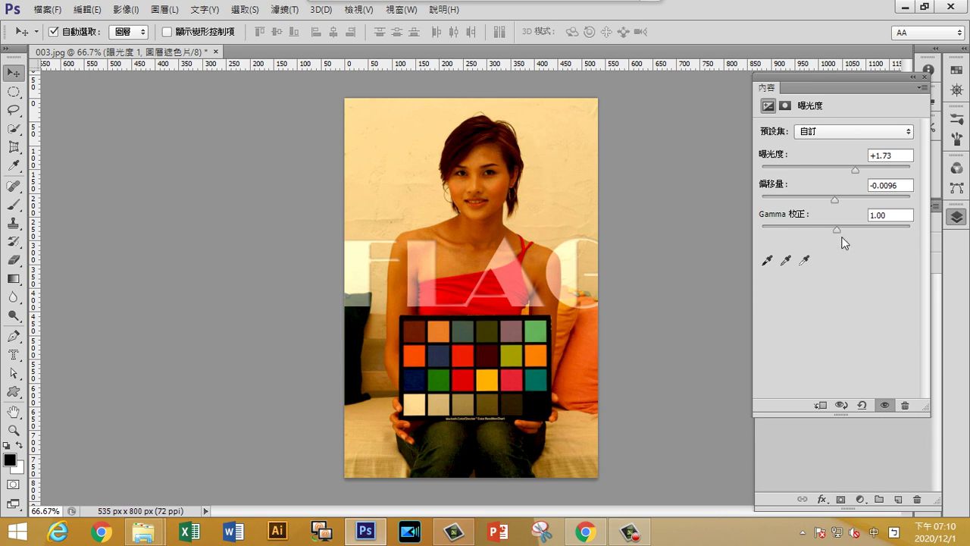
pyautogui.moveTo(837, 231); pyautogui.dragTo(835, 230)
pyautogui.moveTo(835, 231); pyautogui.dragTo(836, 231)
pyautogui.moveTo(854, 171); pyautogui.dragTo(858, 168)
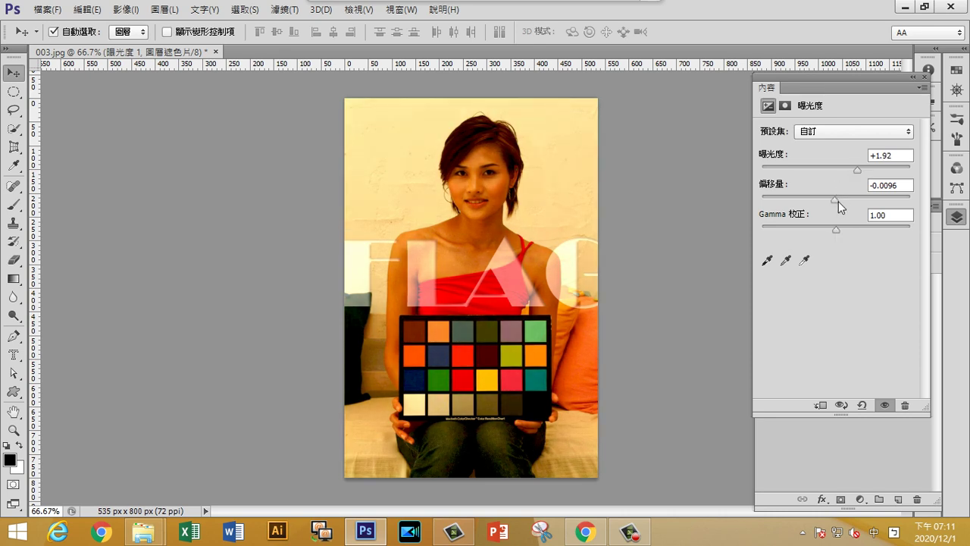
pyautogui.moveTo(839, 201); pyautogui.dragTo(835, 200)
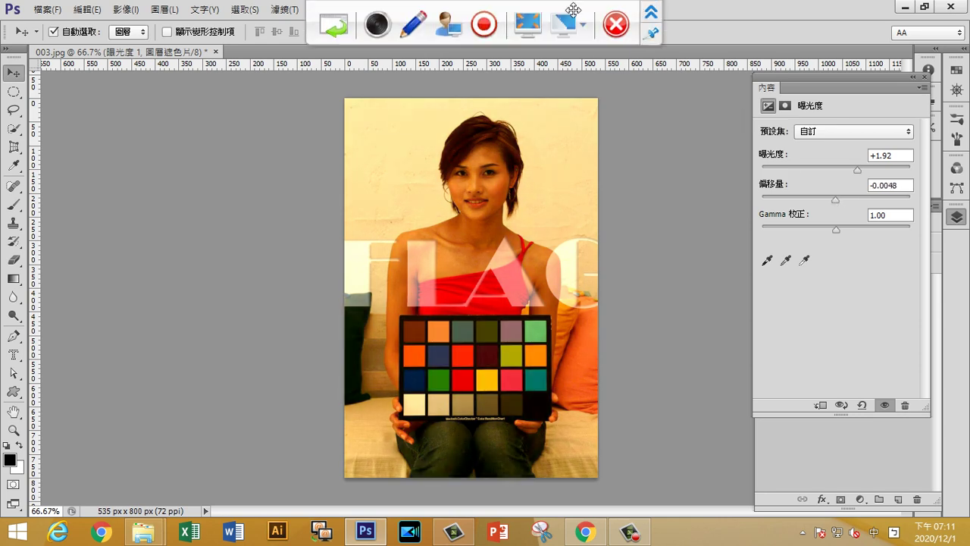
# Step: Stop the TRBS10.0 broadcast and minimise its console to get back to Photoshop
pyautogui.click(618, 30)
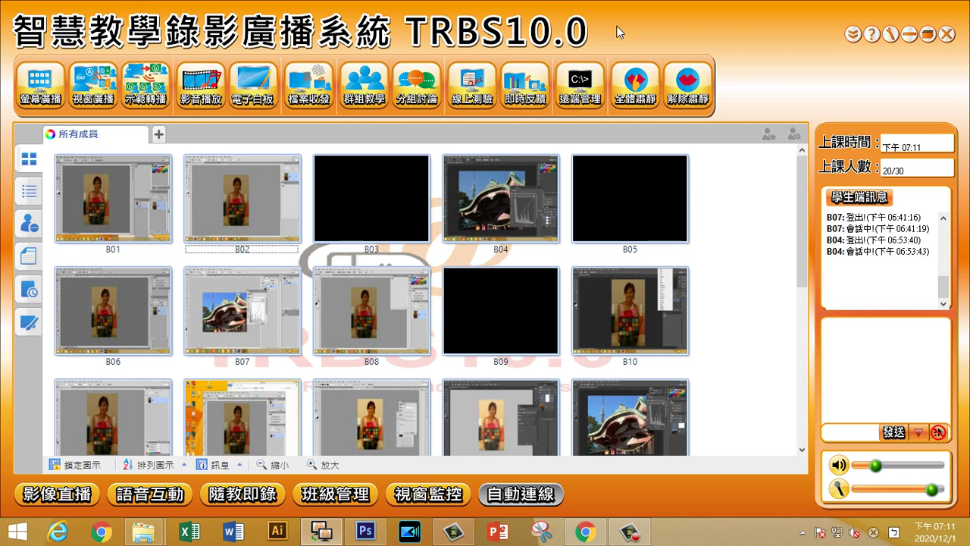
pyautogui.click(912, 37)
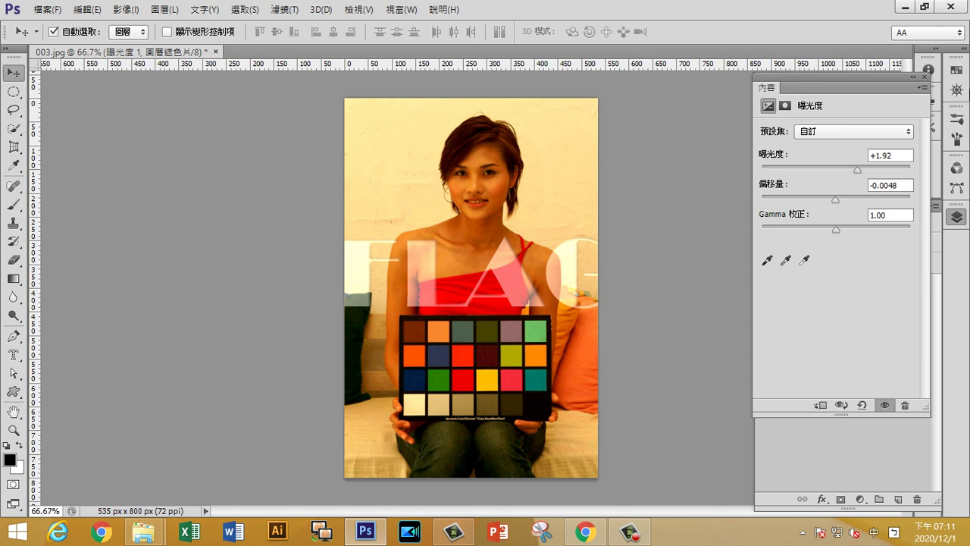
# Step: Restart the TRBS10.0 screen broadcast to the class
pyautogui.click(629, 530)
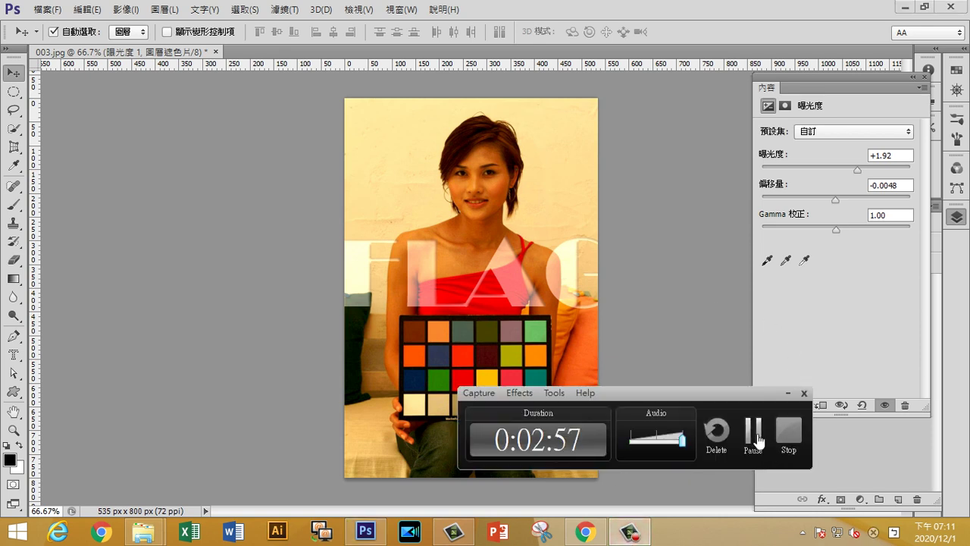
pyautogui.click(752, 432)
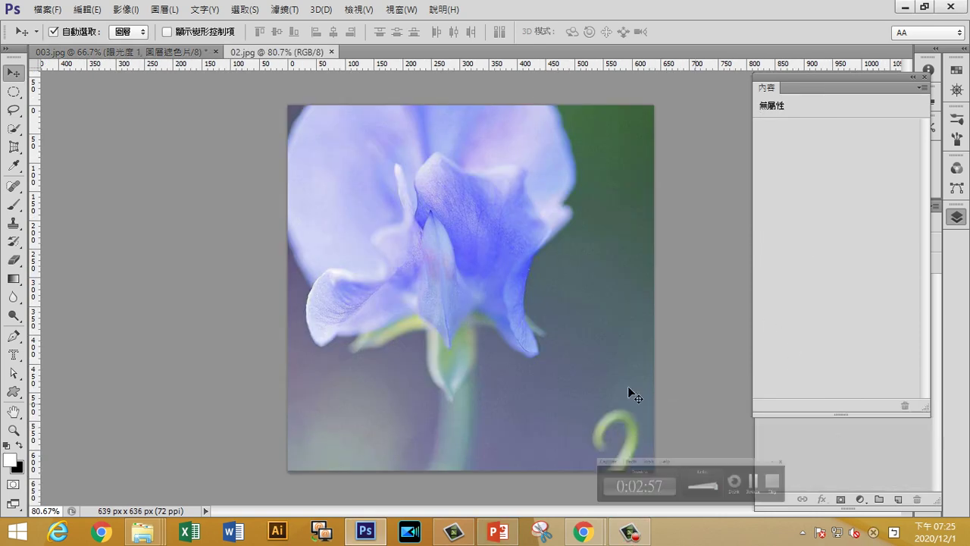
pyautogui.click(322, 532)
pyautogui.click(37, 83)
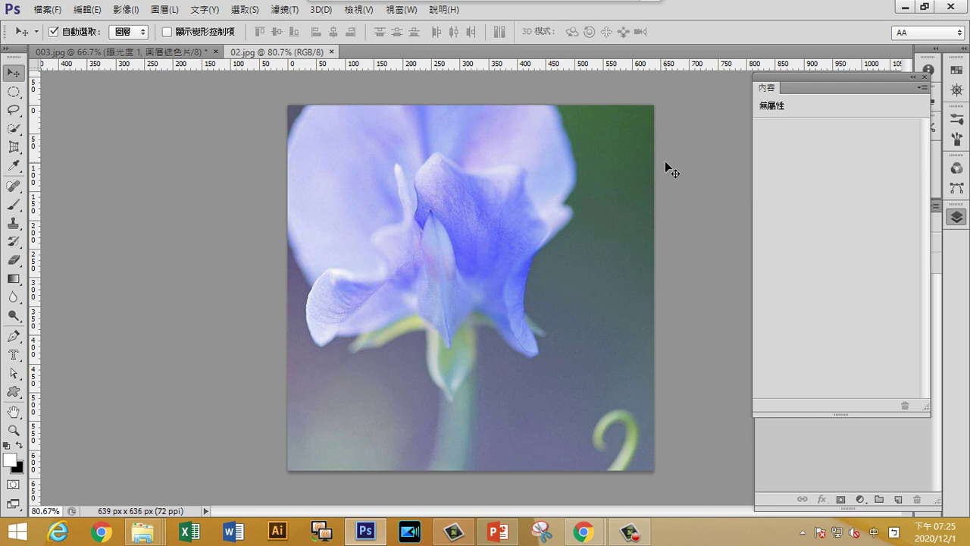
# Step: Float the Layers panel beside the 02.jpg flower photo and show the adjustment-layer types
pyautogui.click(925, 78)
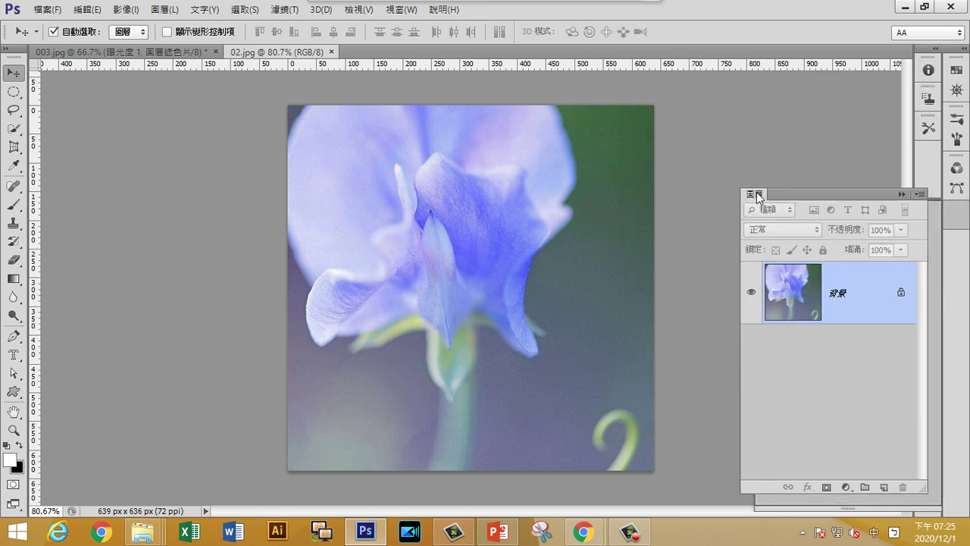
pyautogui.moveTo(773, 206)
pyautogui.mouseDown()
pyautogui.moveTo(712, 140)
pyautogui.moveTo(705, 112)
pyautogui.mouseUp()
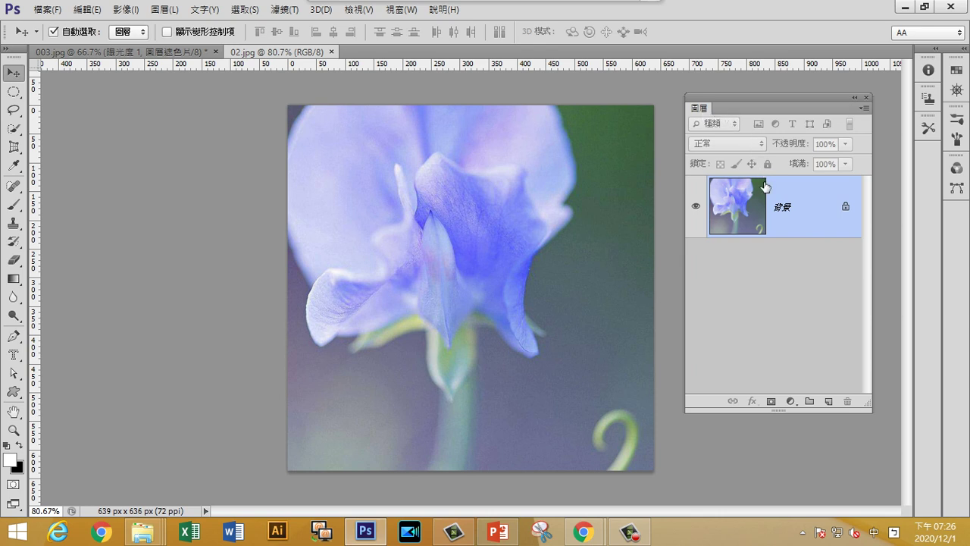
pyautogui.click(790, 401)
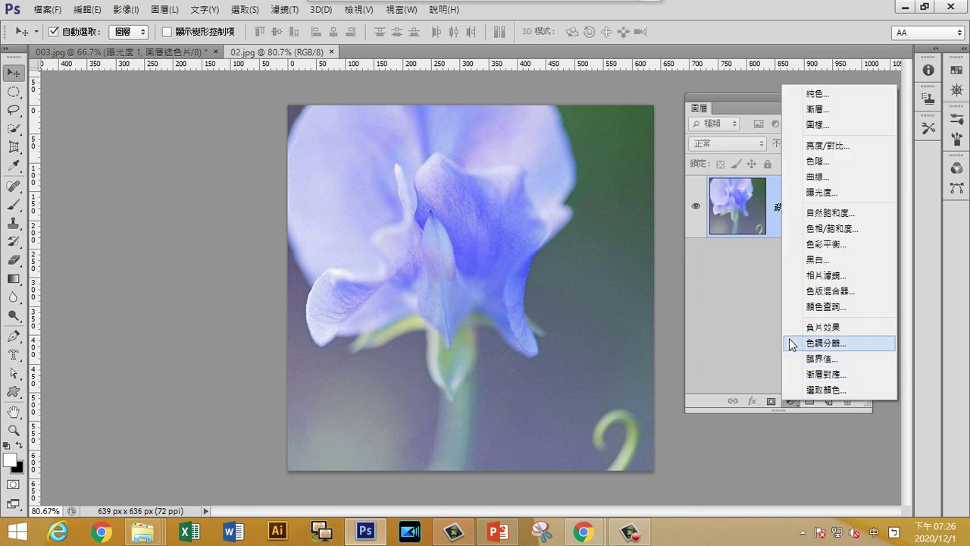
# Step: Add a Vibrance adjustment layer to 02.jpg and move its Properties panel left
pyautogui.click(817, 213)
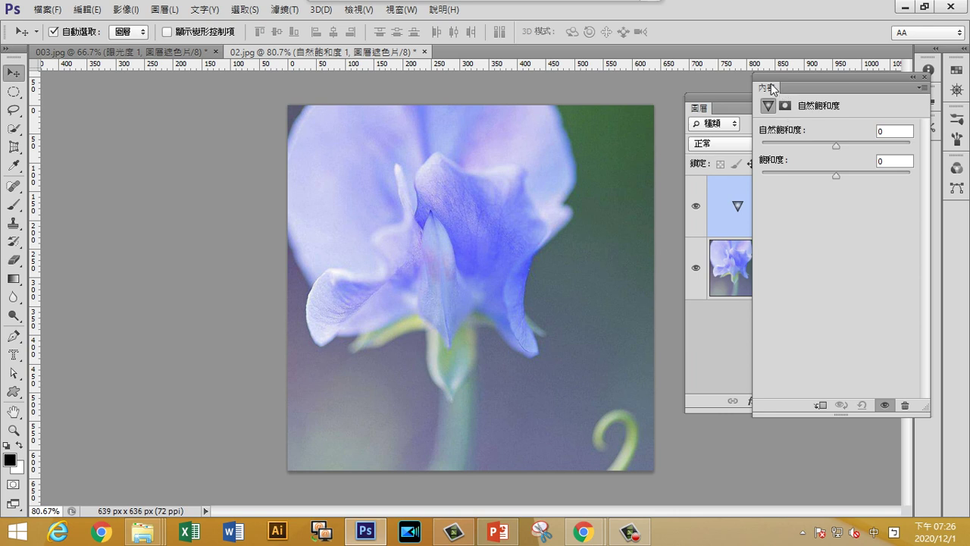
pyautogui.moveTo(770, 89); pyautogui.dragTo(687, 90)
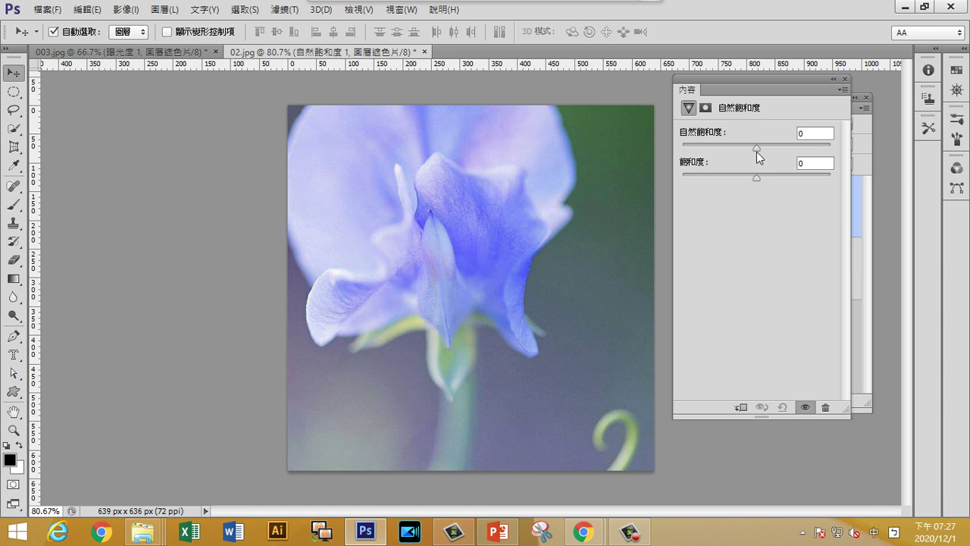
# Step: Experiment with the Vibrance slider, settling at Vibrance -4 with Saturation 0
pyautogui.moveTo(756, 151)
pyautogui.mouseDown()
pyautogui.moveTo(787, 148)
pyautogui.moveTo(742, 148)
pyautogui.moveTo(772, 148)
pyautogui.mouseUp()
pyautogui.moveTo(771, 147)
pyautogui.mouseDown()
pyautogui.moveTo(746, 149)
pyautogui.moveTo(763, 147)
pyautogui.moveTo(754, 147)
pyautogui.mouseUp()
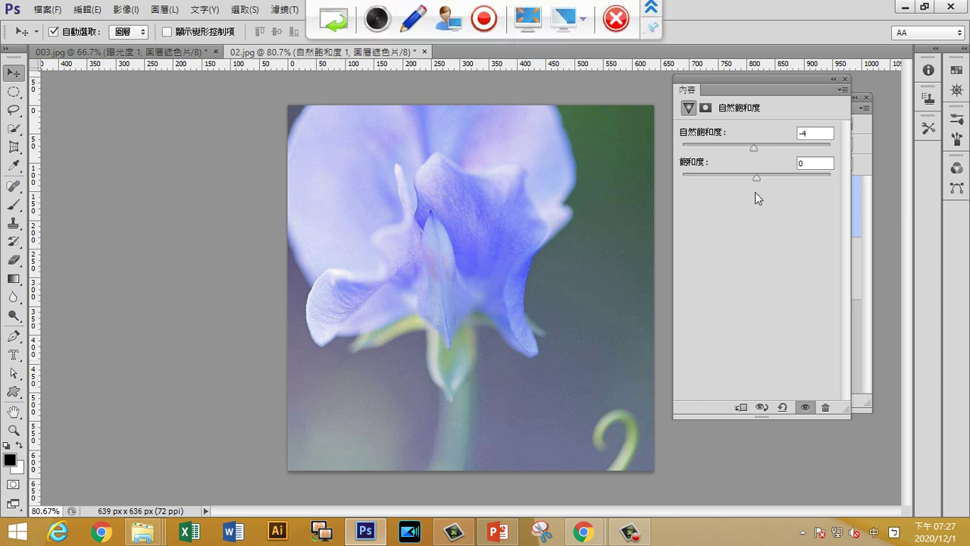
pyautogui.moveTo(757, 176)
pyautogui.mouseDown()
pyautogui.moveTo(716, 177)
pyautogui.moveTo(800, 178)
pyautogui.moveTo(742, 177)
pyautogui.moveTo(757, 177)
pyautogui.mouseUp()
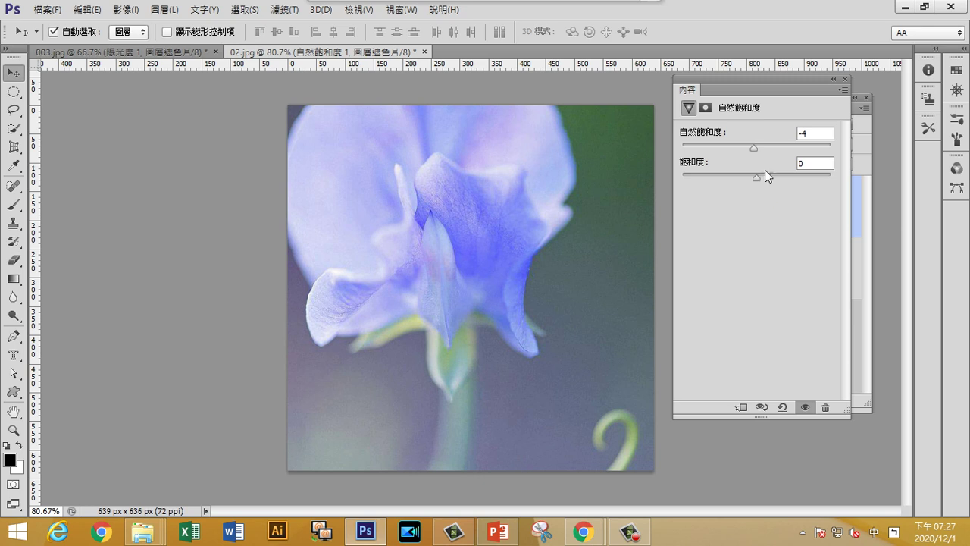
# Step: Raise Vibrance to +87 and Saturation to +90, then bring up the TRBS10.0 class monitor
pyautogui.moveTo(757, 149); pyautogui.dragTo(820, 148)
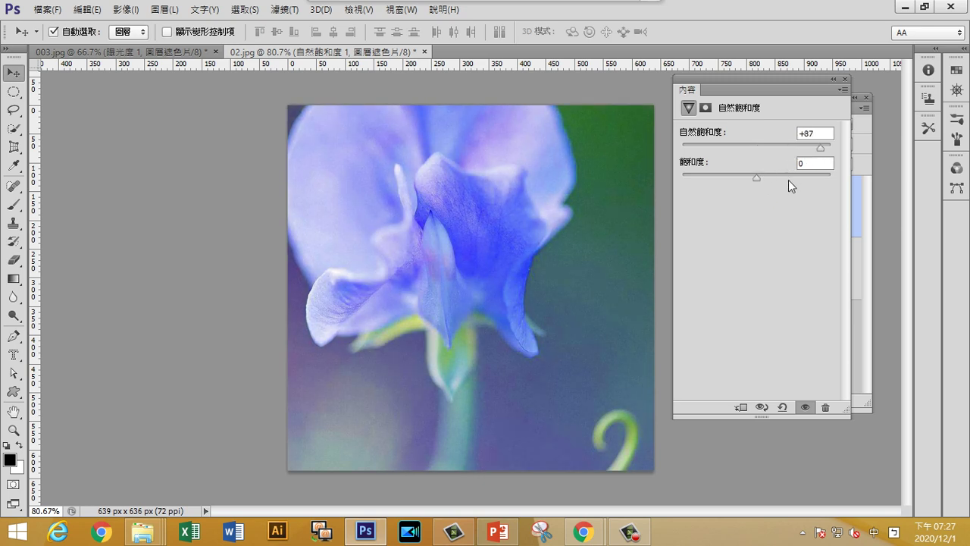
pyautogui.moveTo(757, 177)
pyautogui.mouseDown()
pyautogui.moveTo(822, 176)
pyautogui.moveTo(753, 176)
pyautogui.mouseUp()
pyautogui.moveTo(754, 175); pyautogui.dragTo(823, 175)
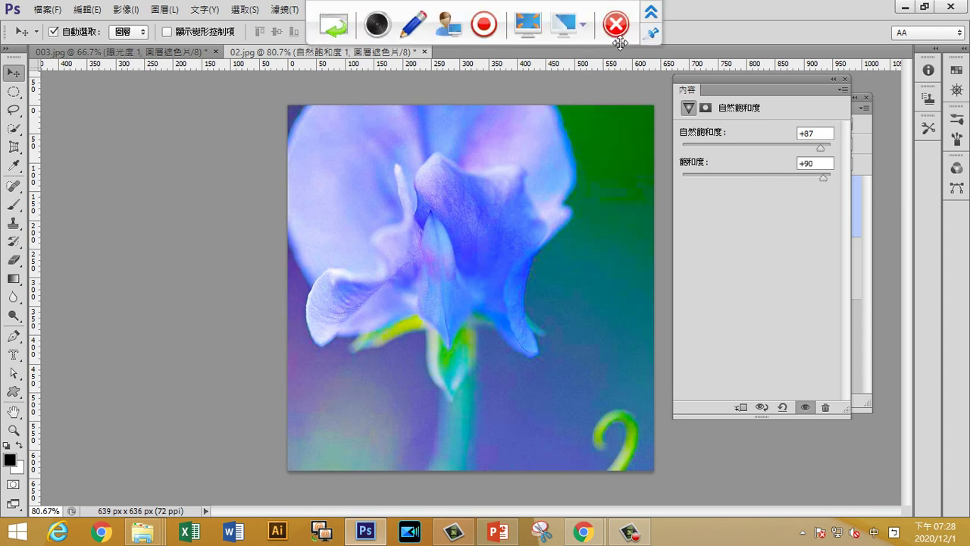
pyautogui.click(616, 25)
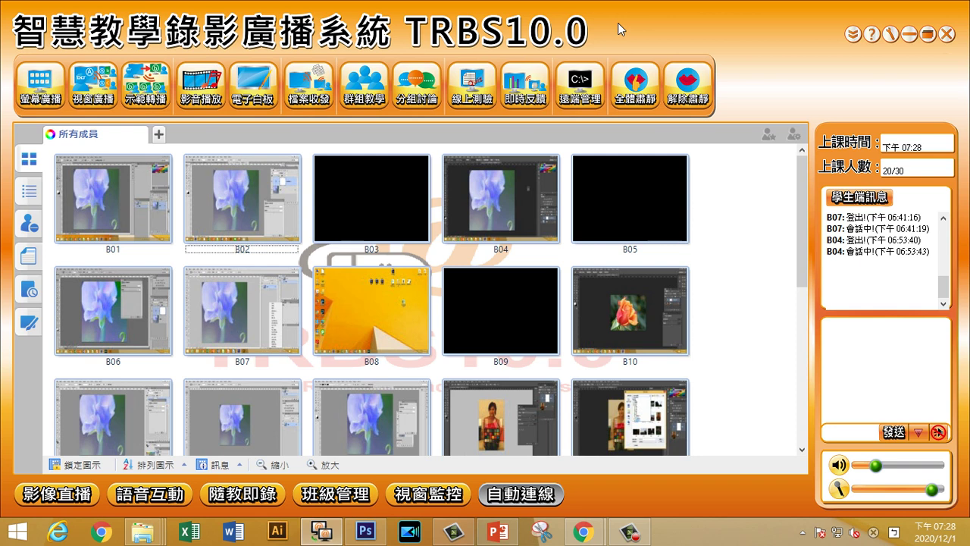
# Step: Minimise the TRBS10.0 monitor and lower Vibrance to +5 with Saturation at 0
pyautogui.click(908, 34)
pyautogui.moveTo(821, 147)
pyautogui.mouseDown()
pyautogui.moveTo(775, 149)
pyautogui.moveTo(755, 177)
pyautogui.moveTo(760, 146)
pyautogui.mouseUp()
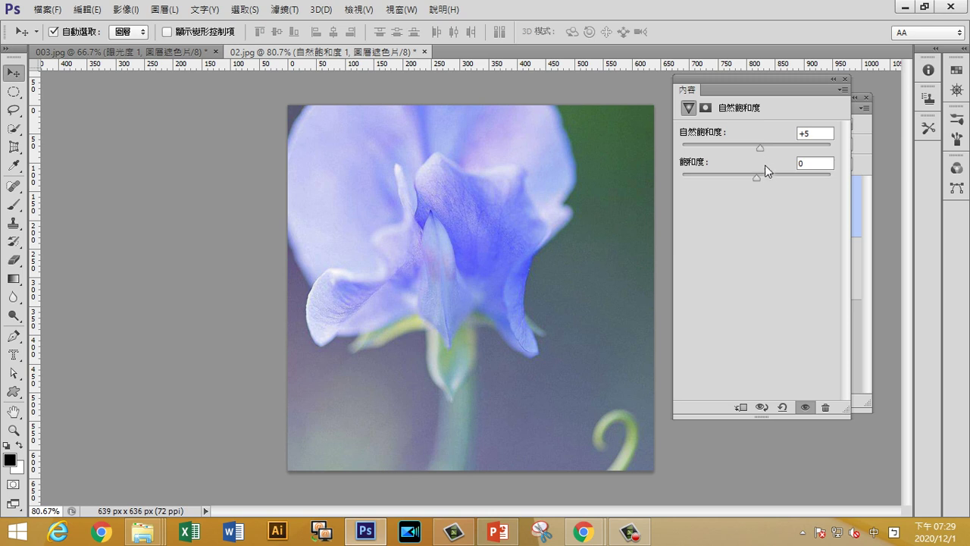
# Step: After a last Saturation tweak, close 02.jpg and 003.jpg without saving either
pyautogui.moveTo(758, 177)
pyautogui.mouseDown()
pyautogui.moveTo(823, 179)
pyautogui.moveTo(722, 175)
pyautogui.moveTo(861, 173)
pyautogui.moveTo(758, 177)
pyautogui.moveTo(814, 149)
pyautogui.moveTo(795, 148)
pyautogui.moveTo(817, 149)
pyautogui.moveTo(758, 147)
pyautogui.mouseUp()
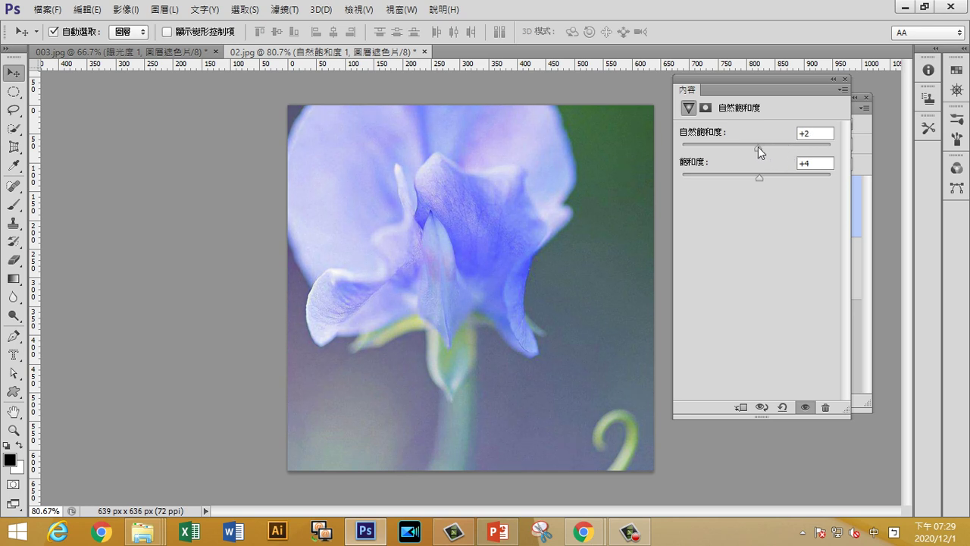
pyautogui.click(425, 52)
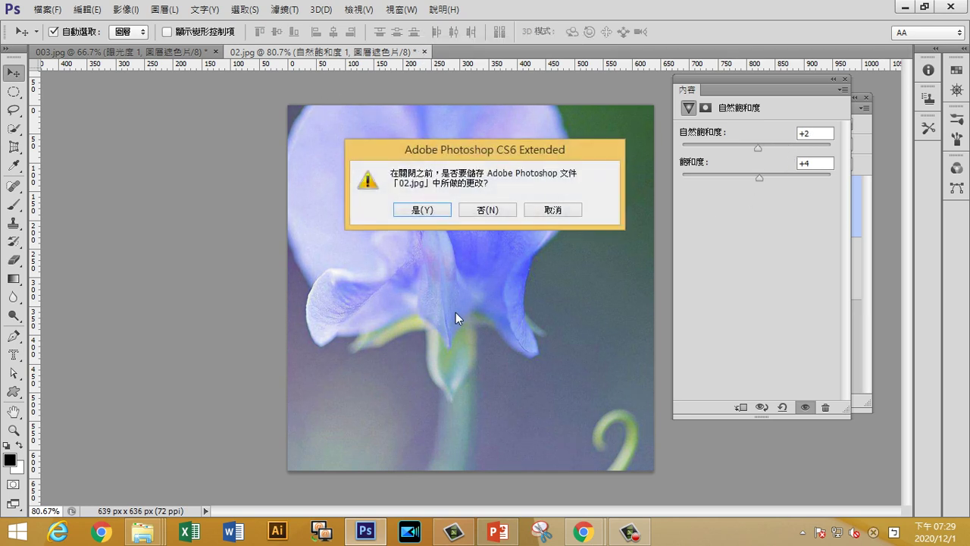
pyautogui.click(486, 210)
pyautogui.click(216, 52)
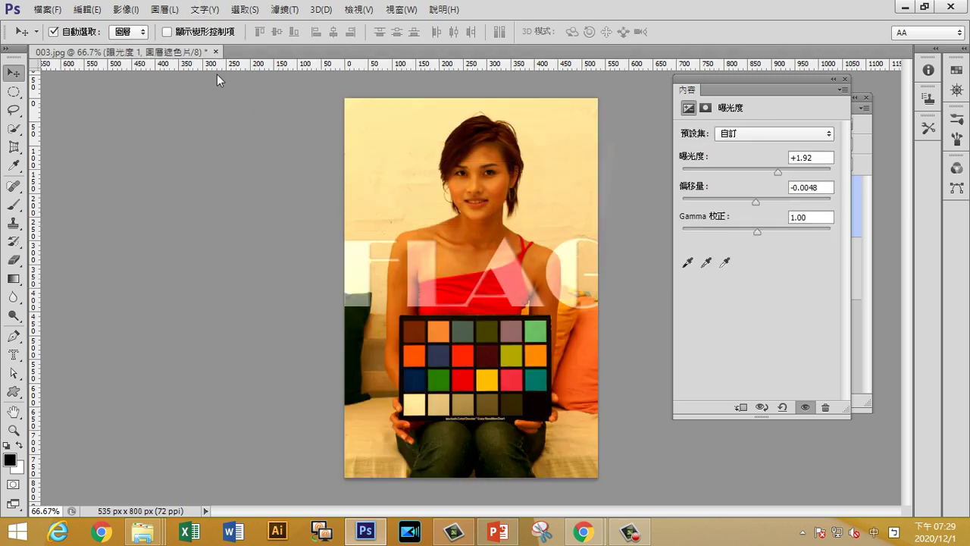
pyautogui.click(490, 210)
pyautogui.click(630, 530)
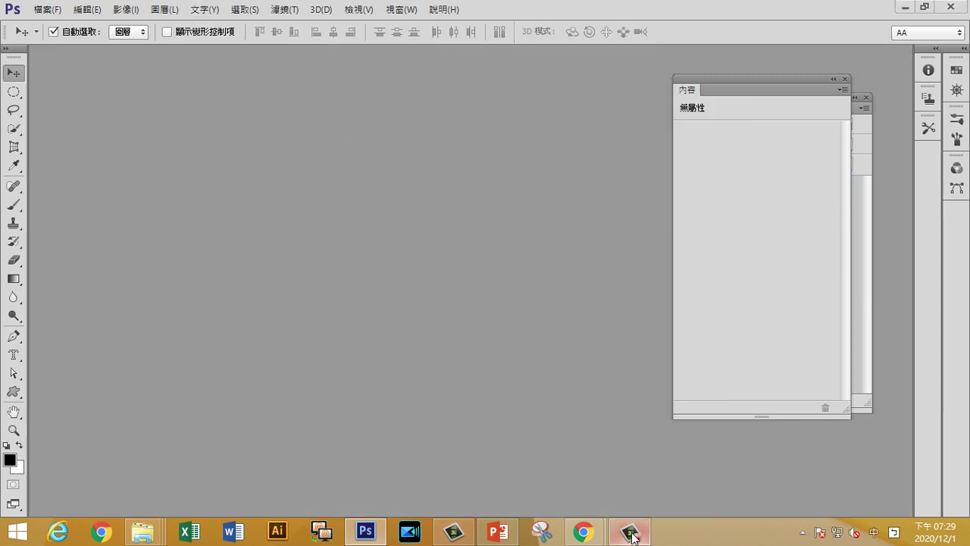